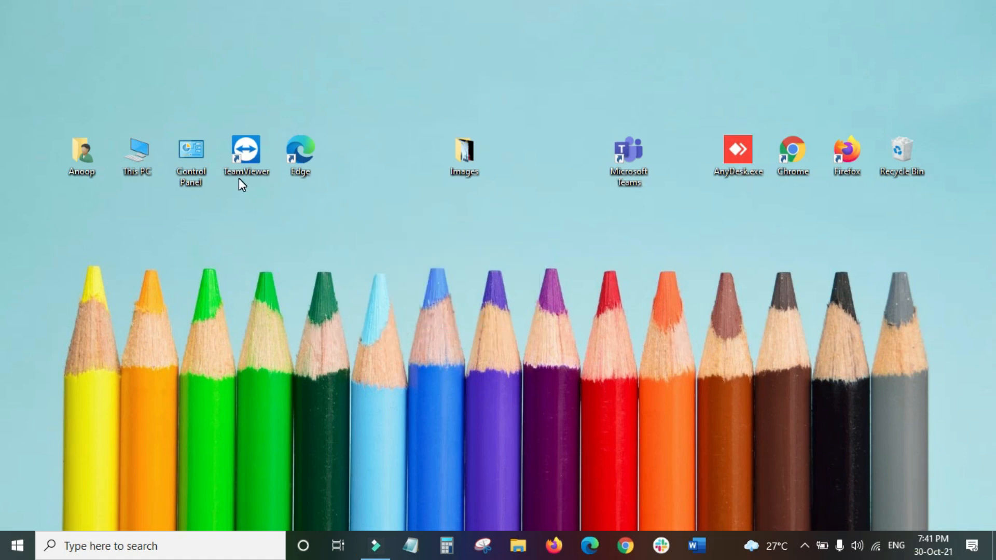
- Open Device Manager within Computer Management for this PC and expand the network adapters category
right_click(139, 156)
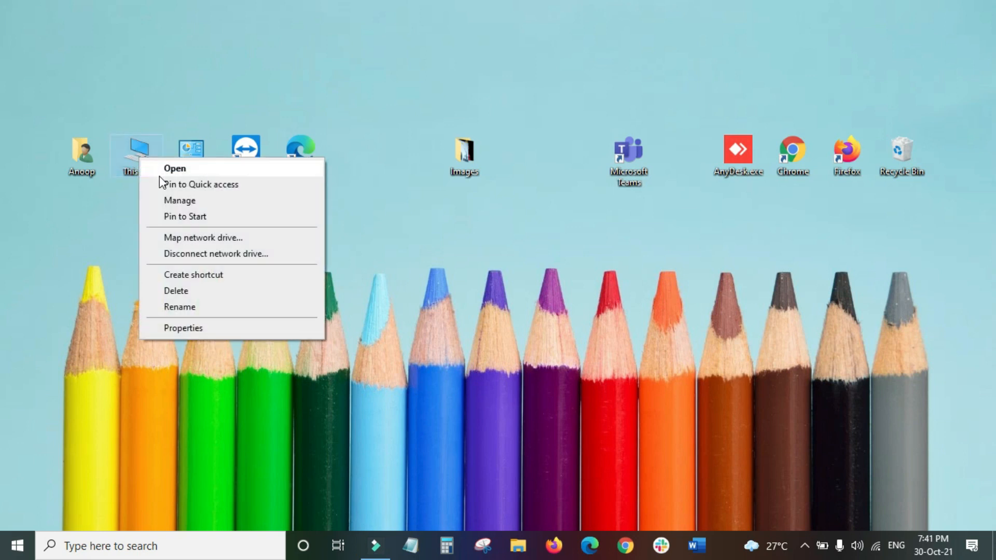
left_click(202, 202)
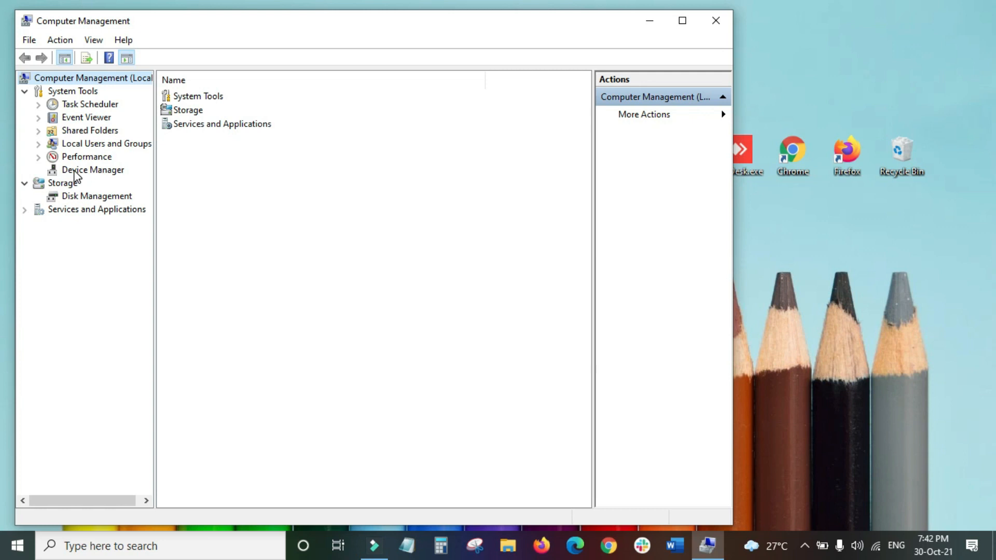
left_click(73, 170)
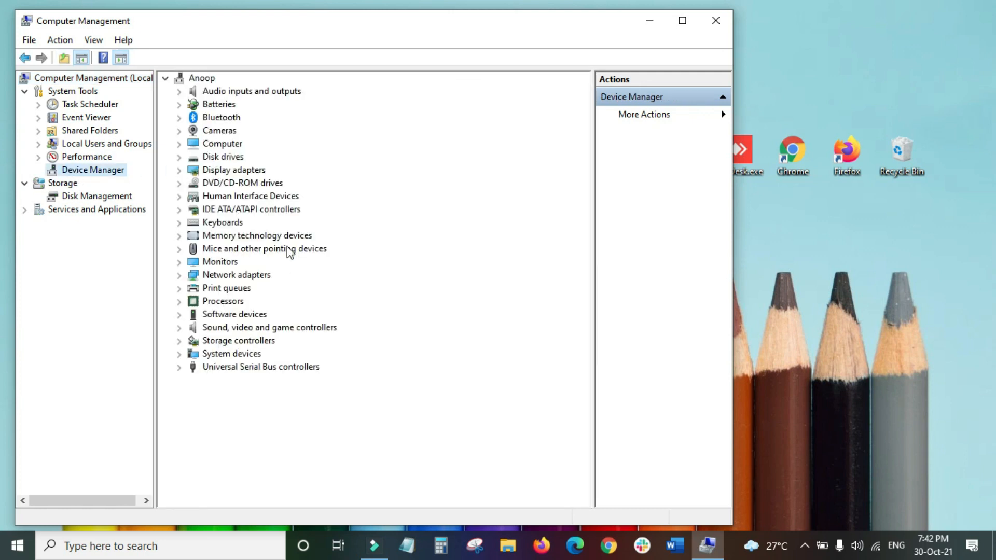
left_click(179, 276)
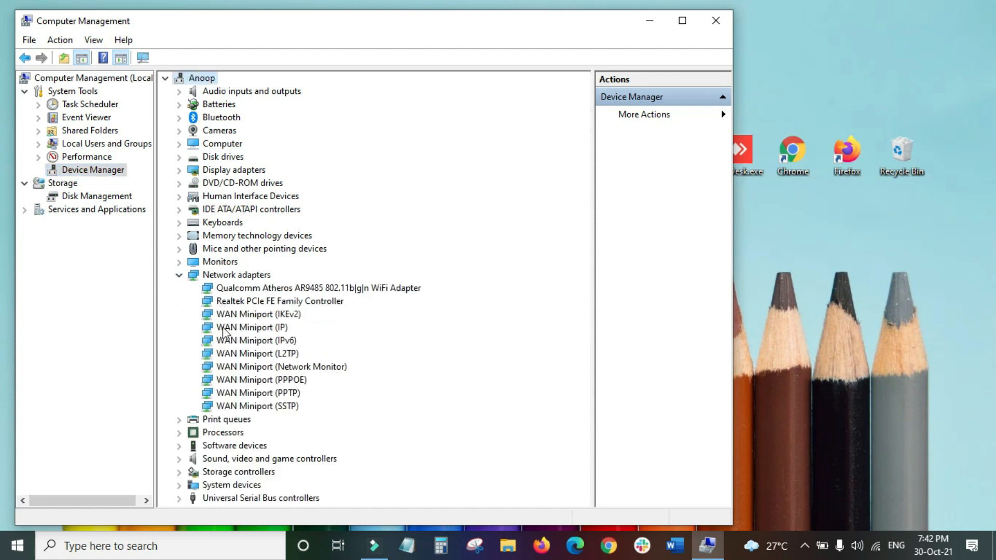
- Stop the computer from turning off the Qualcomm Atheros AR9485 WiFi adapter to save power, and close Computer Management
double_click(254, 288)
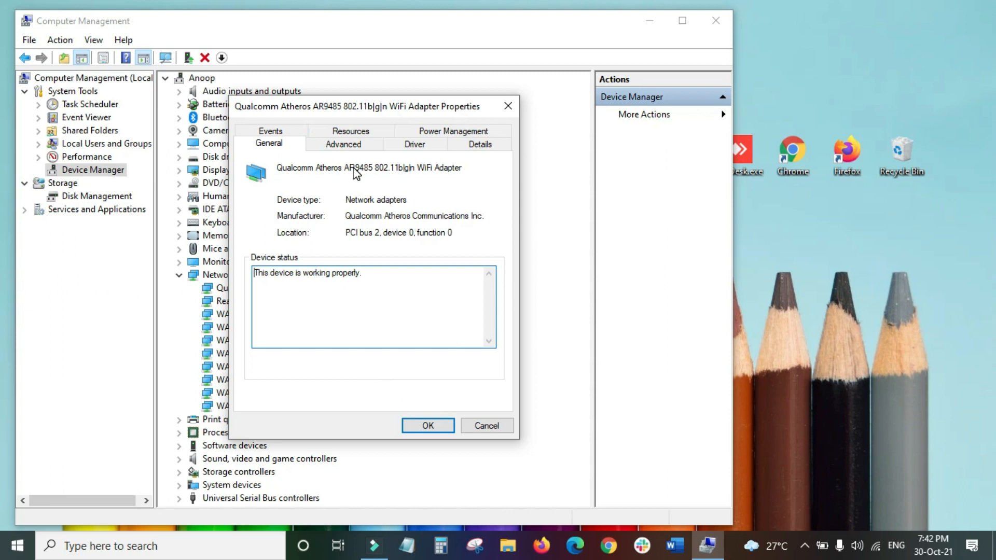
left_click(454, 132)
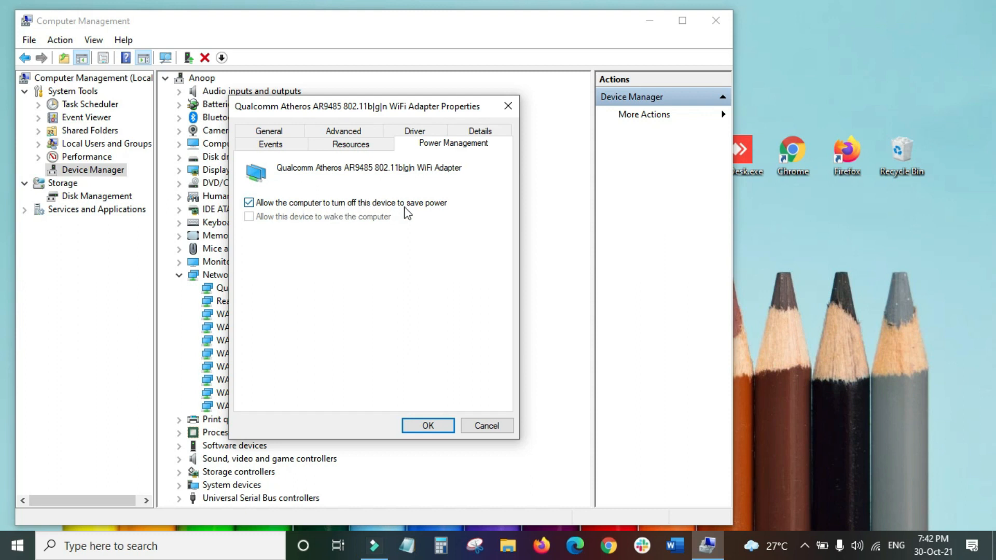
left_click(249, 203)
left_click(428, 428)
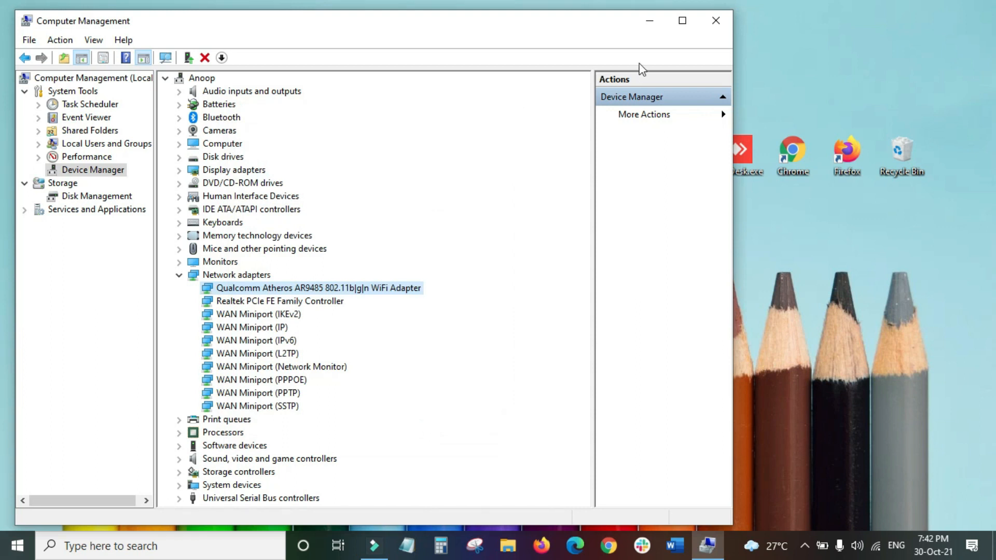
left_click(714, 25)
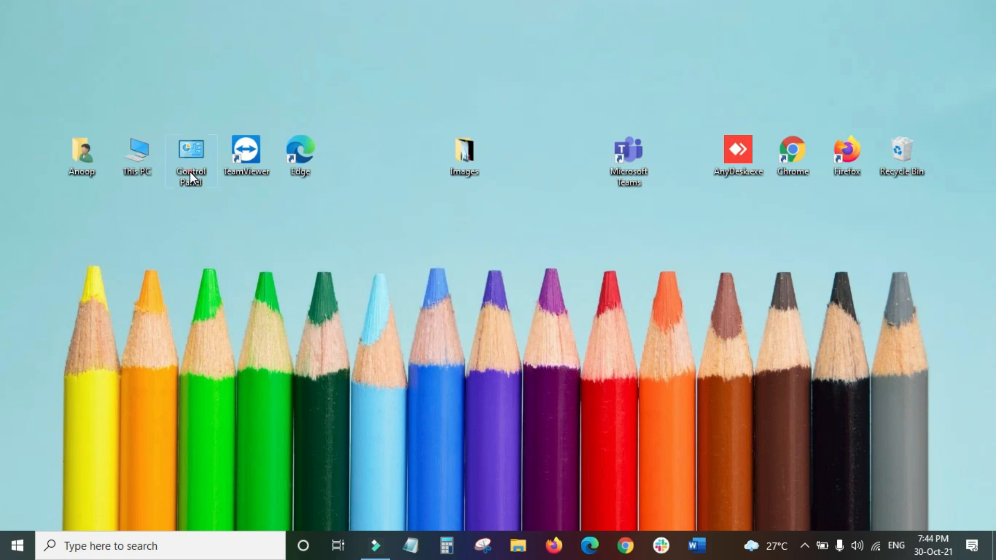
- Open the advanced power settings of the Balanced power plan from Control Panel
double_click(189, 176)
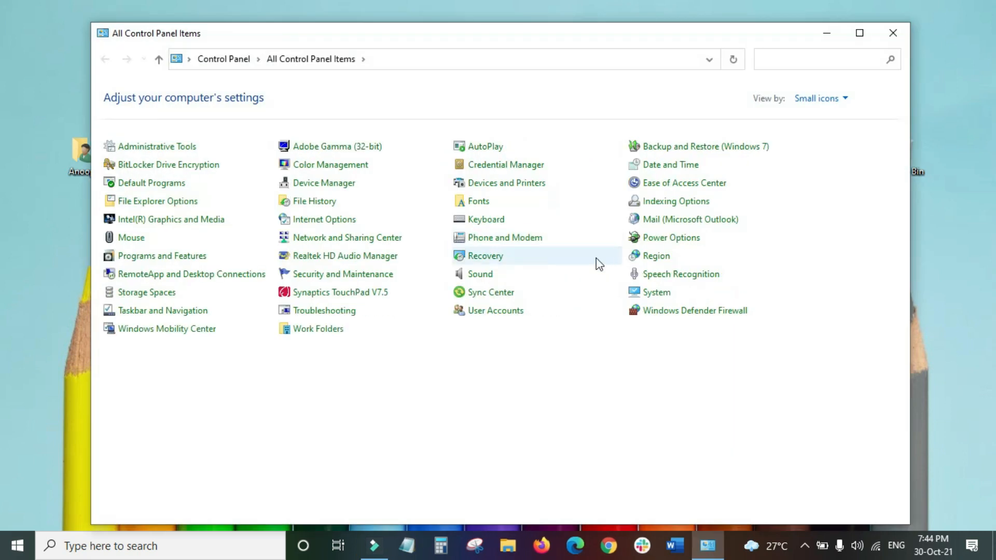
left_click(668, 238)
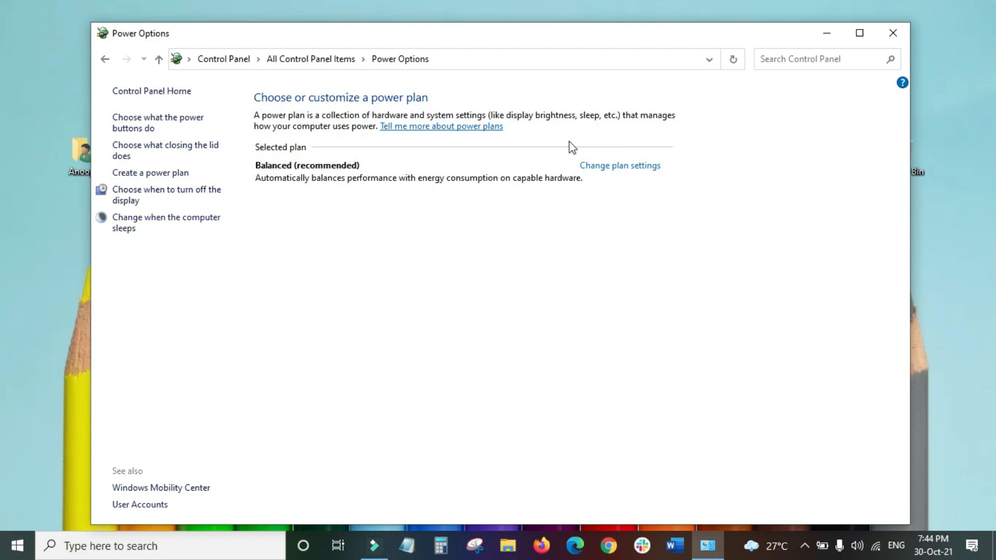
left_click(619, 167)
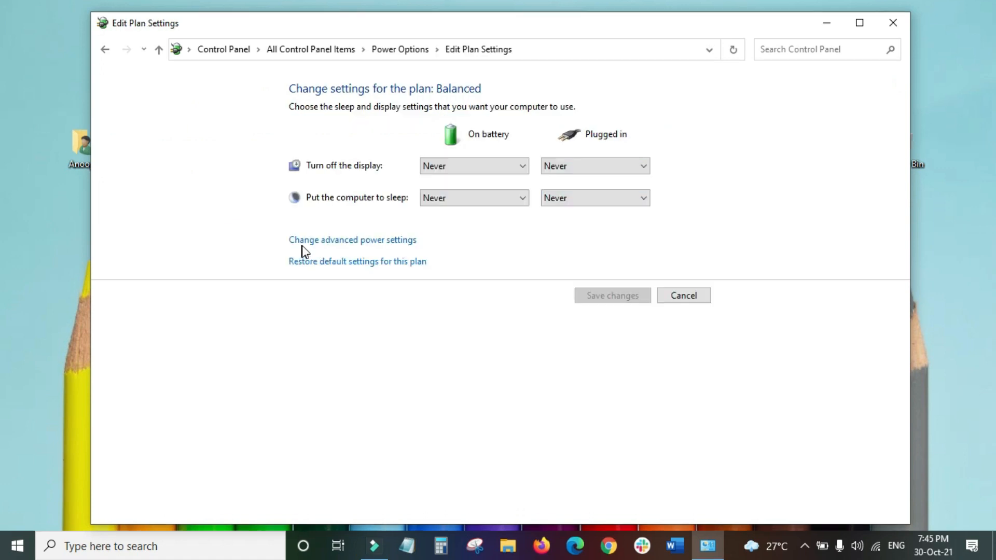
left_click(360, 243)
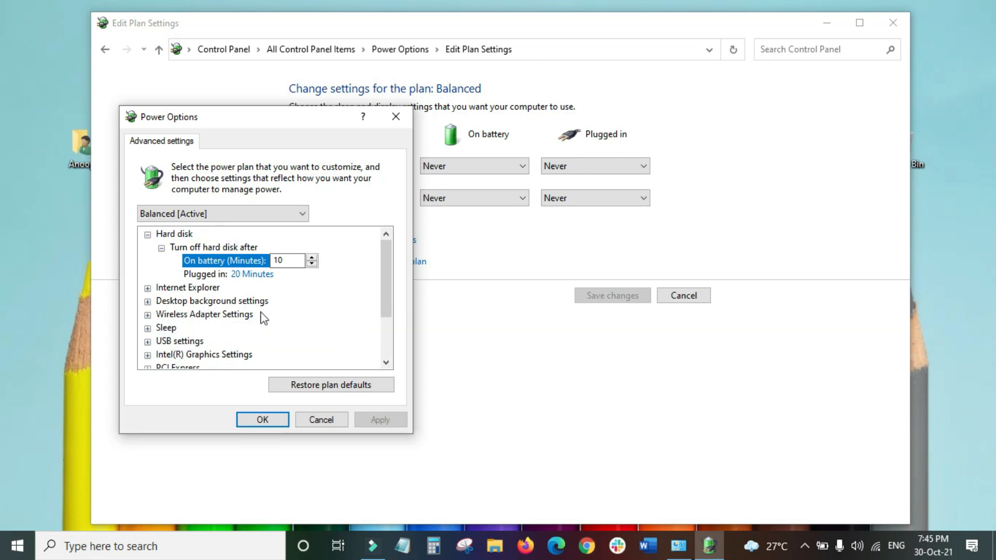
- Set the wireless adapter's power saving mode on battery to Maximum Performance
left_click(148, 315)
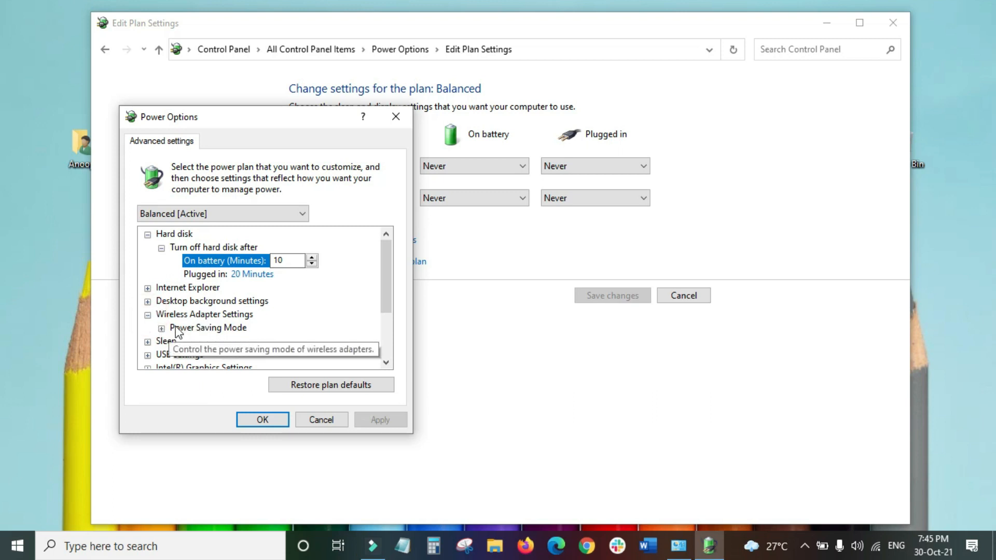
left_click(161, 329)
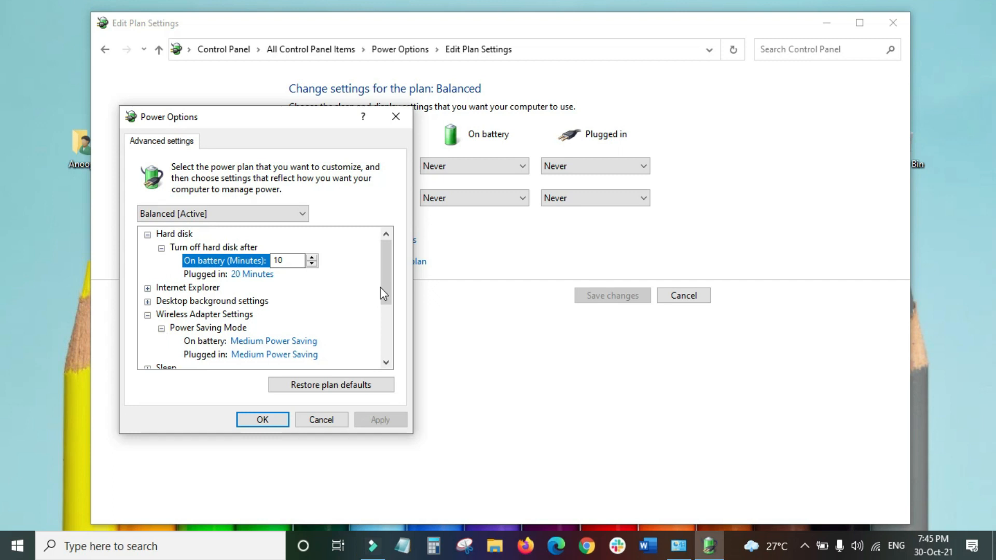
left_click_drag(386, 279, 385, 296)
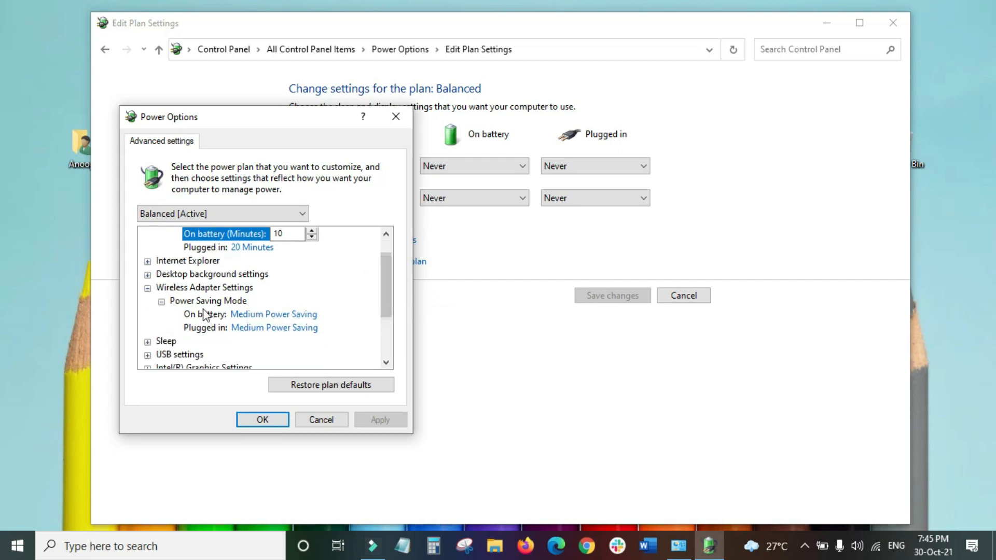
left_click(299, 313)
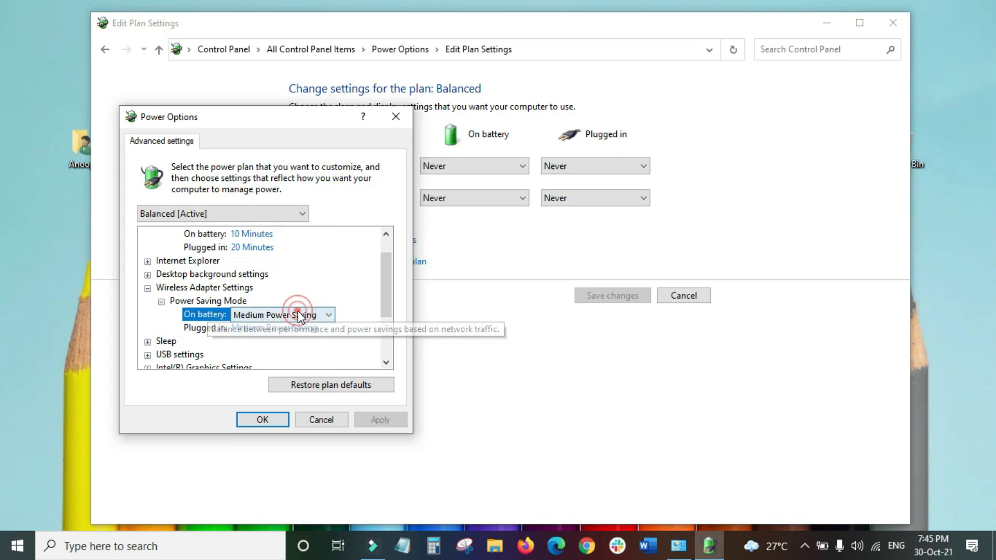
left_click(325, 315)
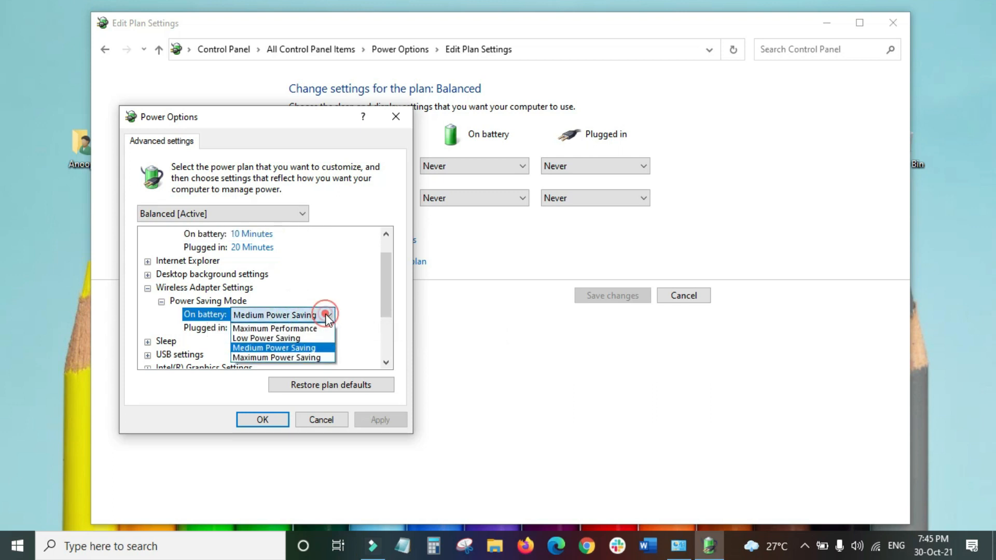
left_click(306, 331)
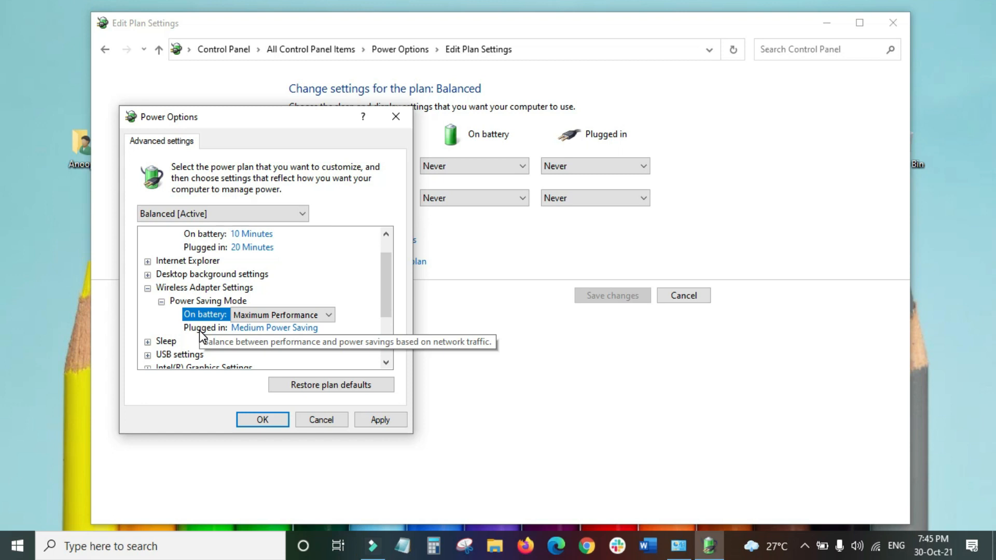
- Set the wireless adapter's plugged-in power saving mode to Maximum Performance and apply the power plan changes
left_click(262, 327)
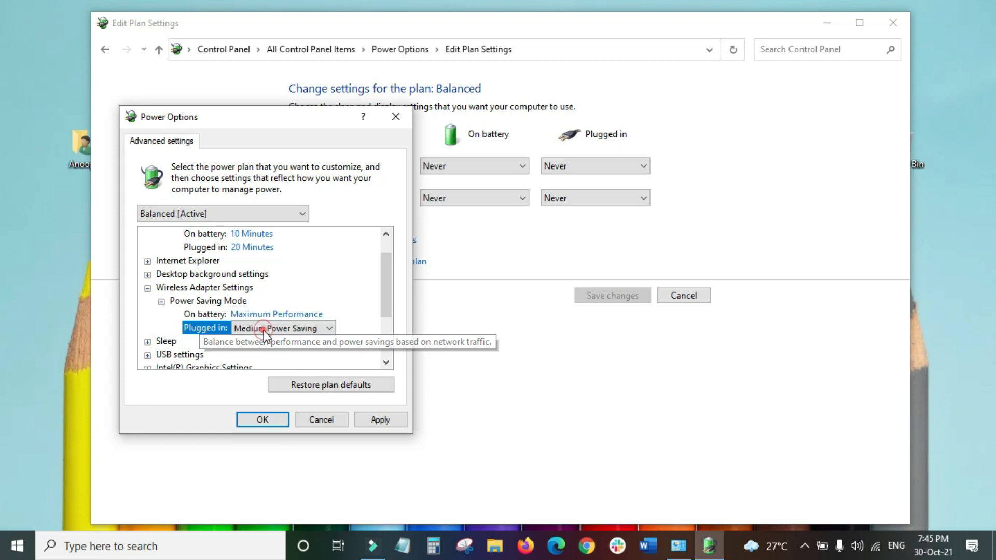
left_click(326, 331)
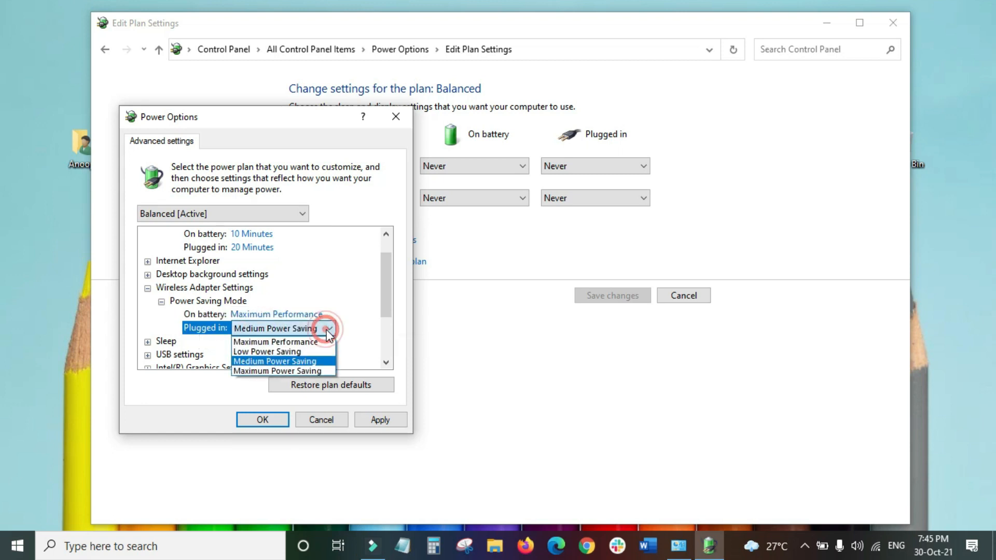
left_click(310, 341)
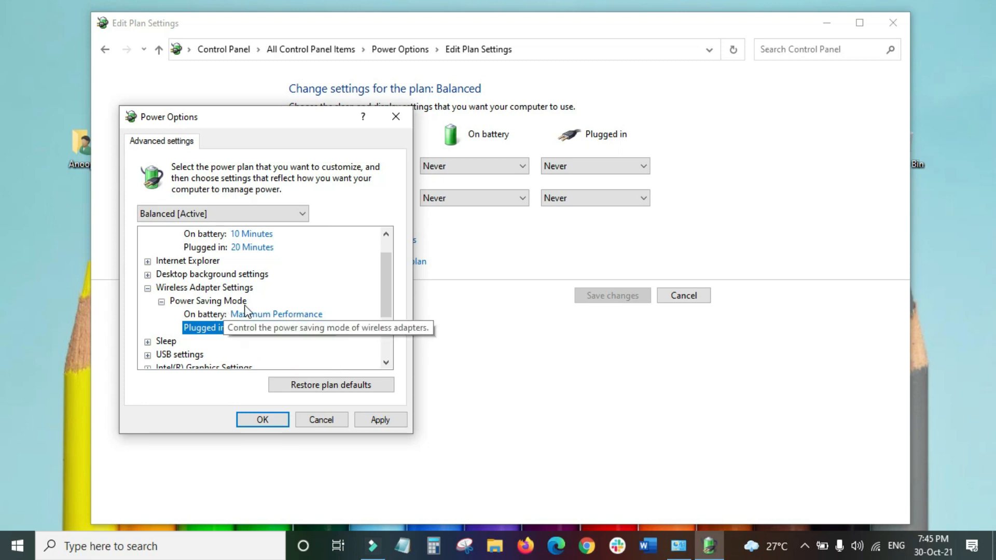
left_click(351, 347)
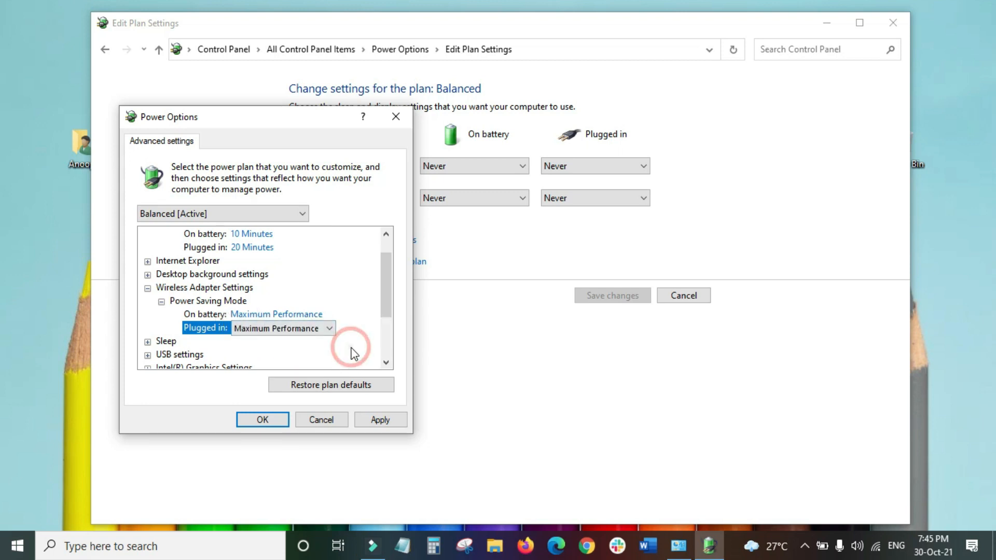
left_click(385, 421)
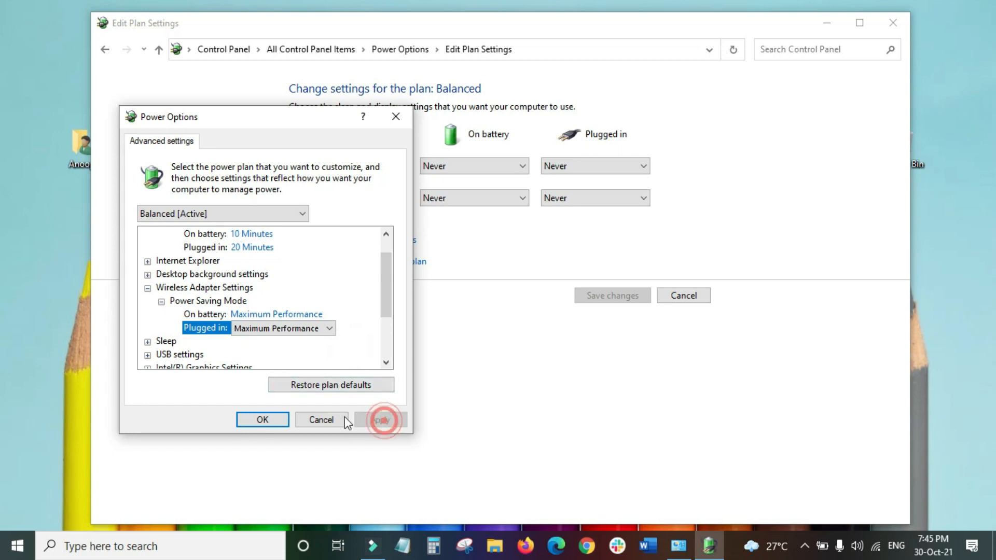
left_click(265, 419)
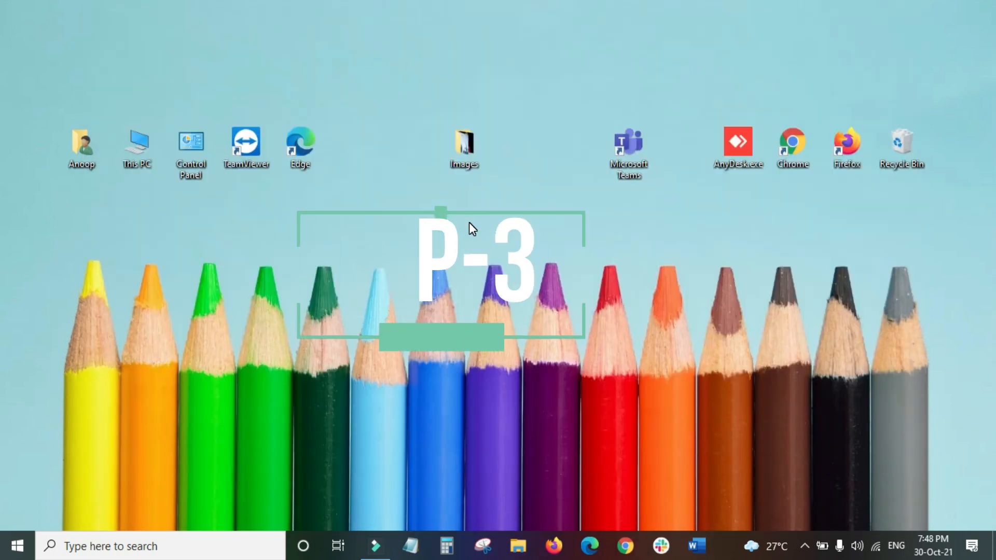
- Search Windows for the Services app, open it and locate the WLAN AutoConfig service
left_click(133, 545)
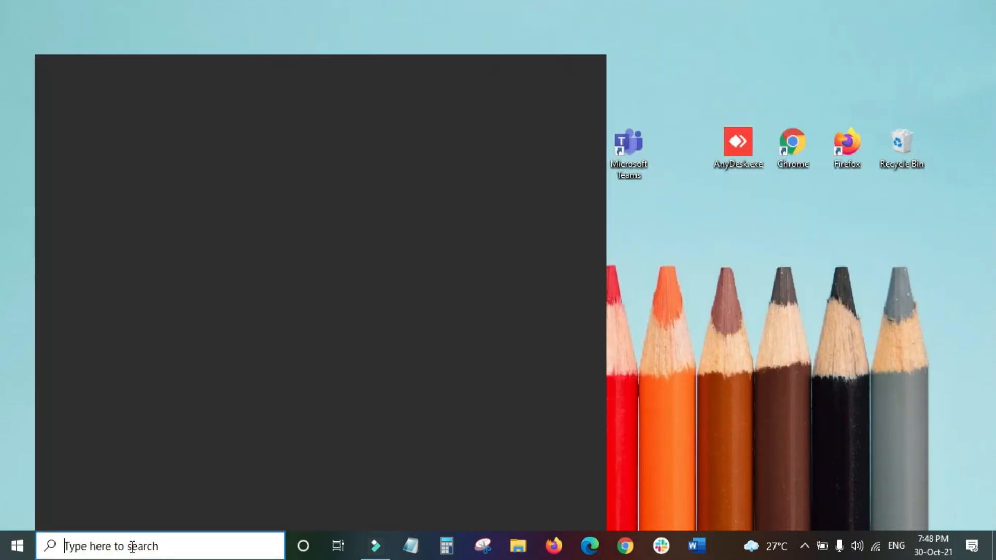
type("servi")
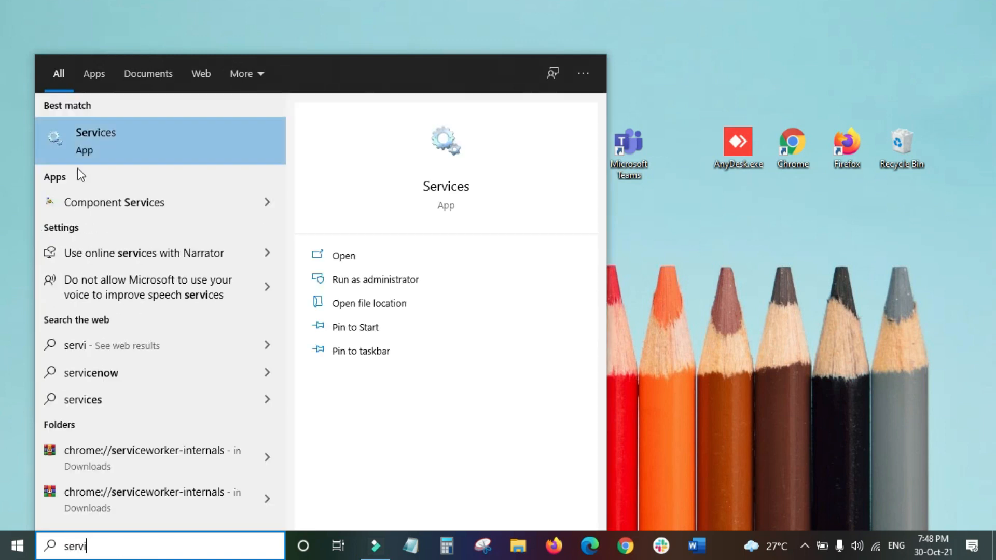
left_click(129, 140)
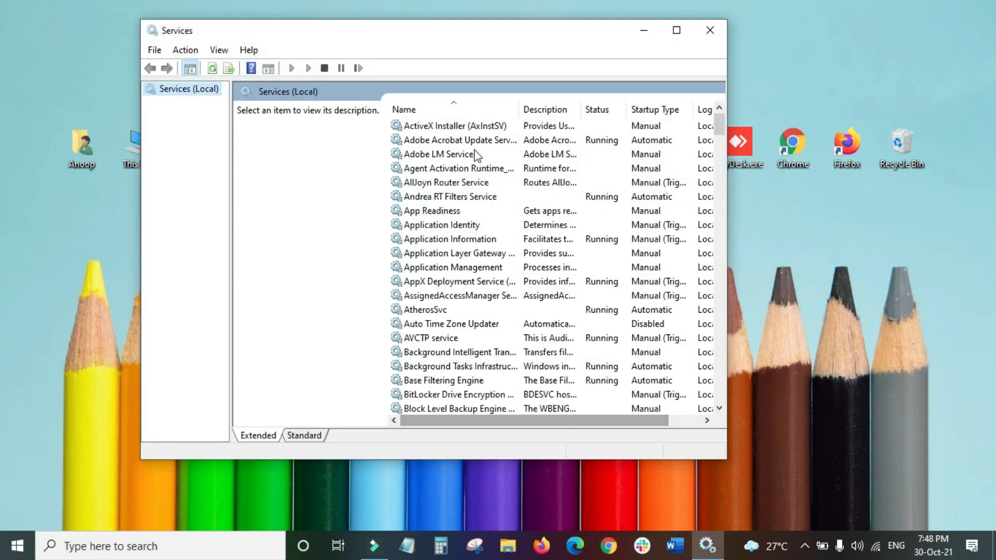
left_click_drag(720, 129, 719, 407)
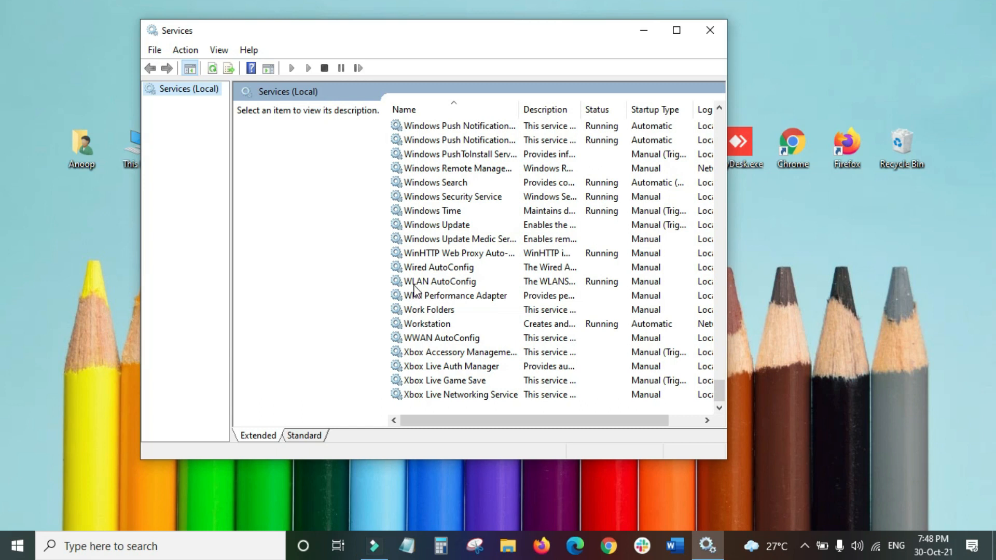
- Open the WLAN AutoConfig service's properties and set its startup type to Automatic
double_click(449, 283)
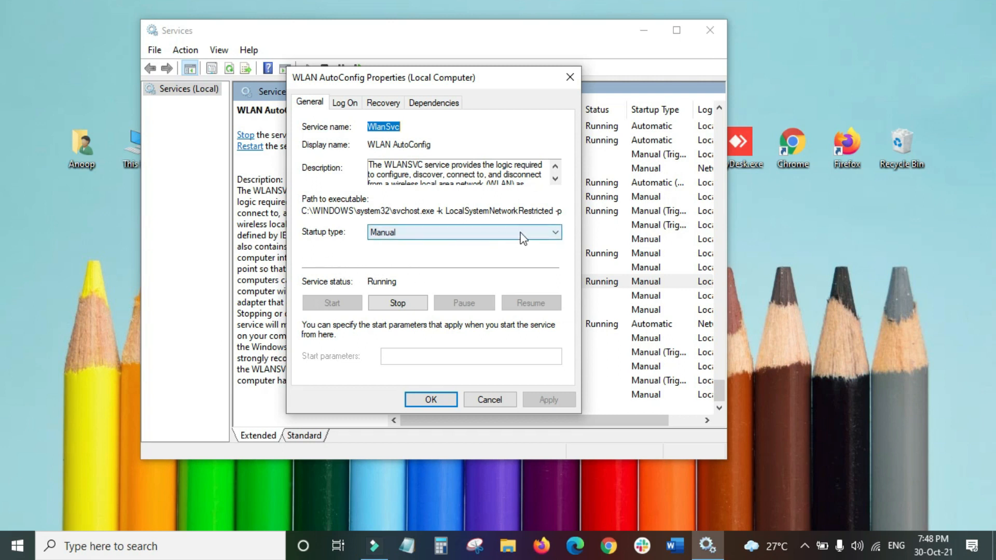
left_click(555, 234)
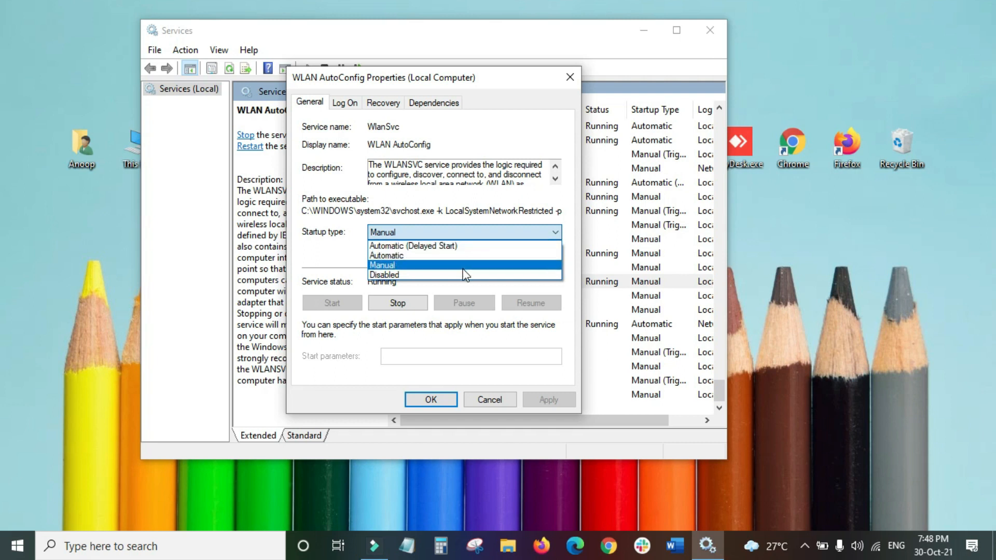
left_click(432, 257)
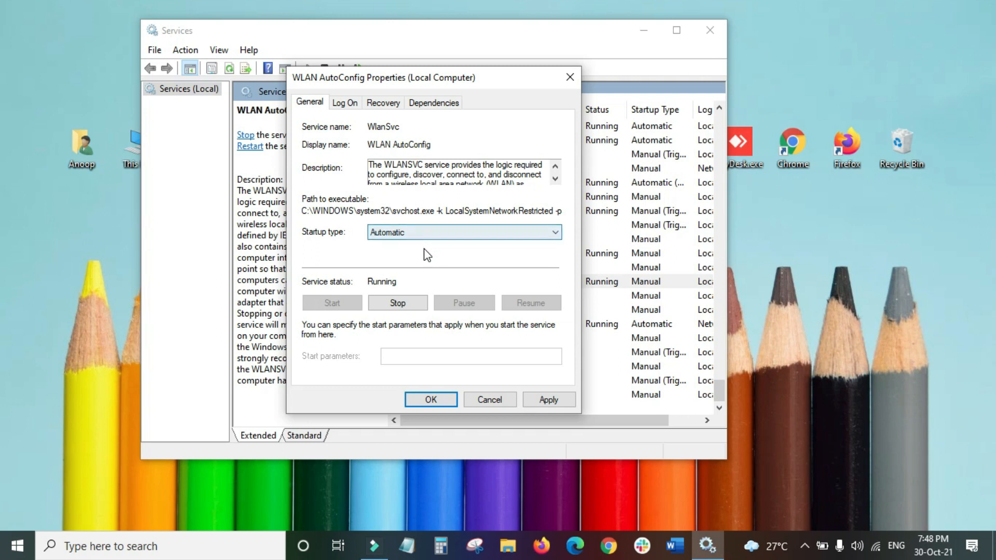
- Stop and start the WLAN AutoConfig service again, then apply its property changes and close Services
left_click(398, 304)
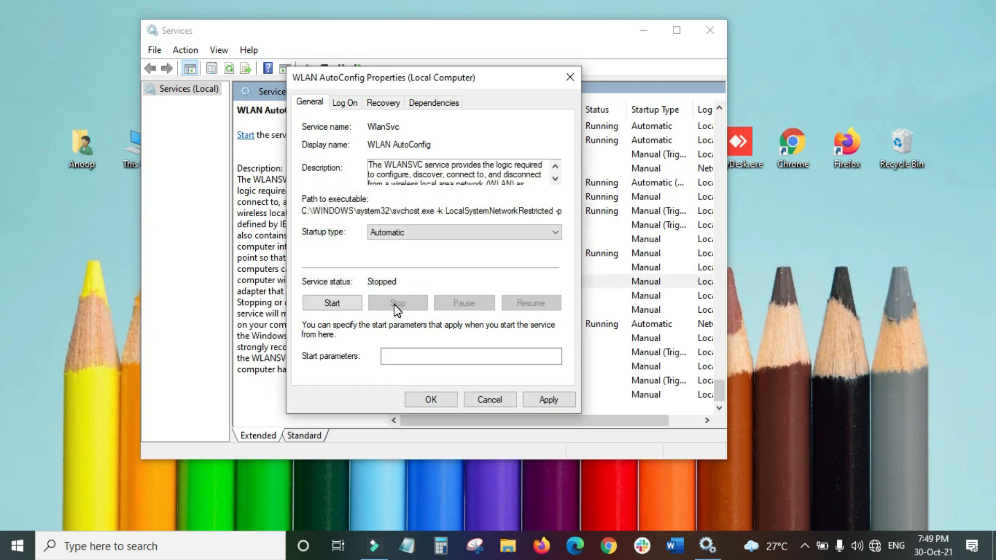
left_click(330, 304)
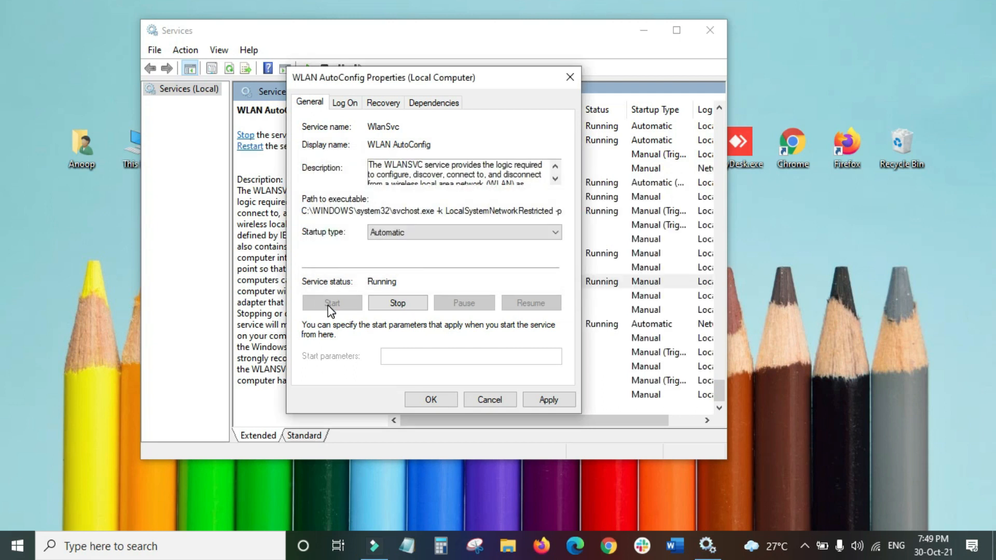
left_click(544, 402)
left_click(430, 399)
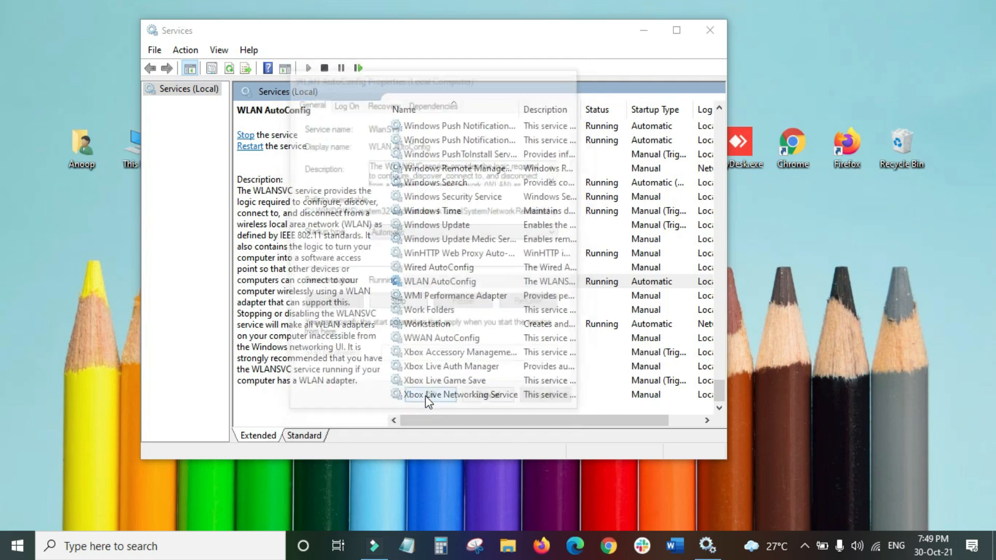
key("alt+F4")
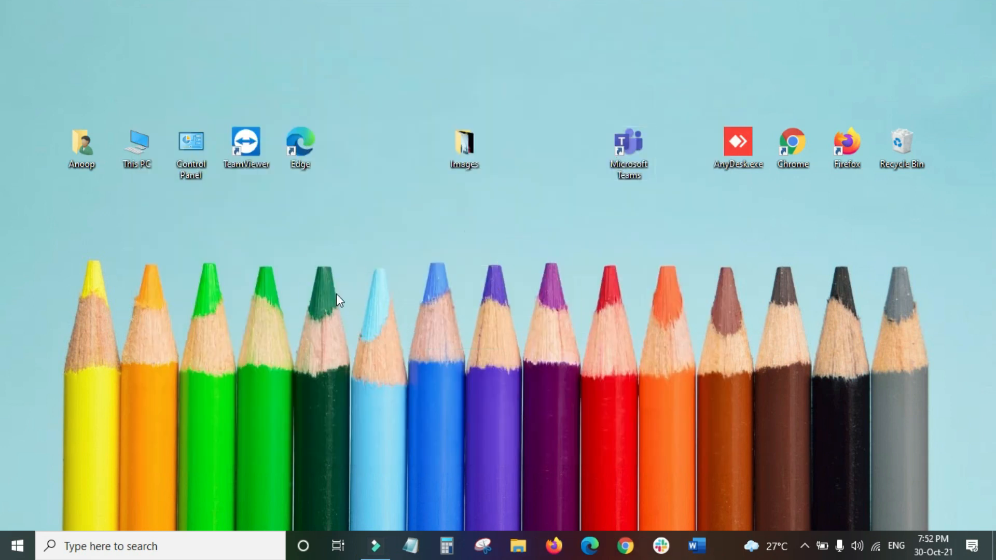
- Open Device Manager through This PC's Computer Management and uninstall the Qualcomm Atheros AR9485 WiFi adapter from the network adapters
right_click(140, 152)
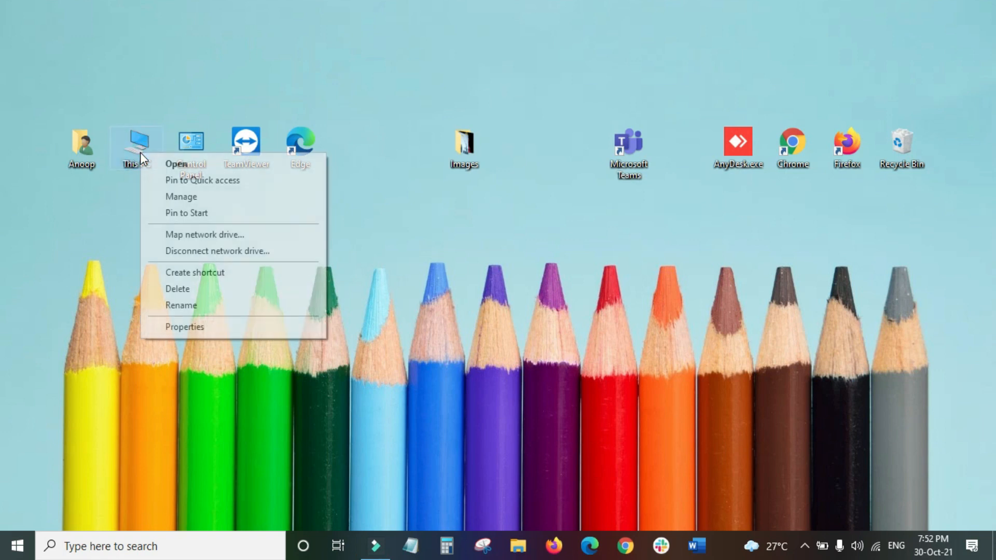
left_click(182, 198)
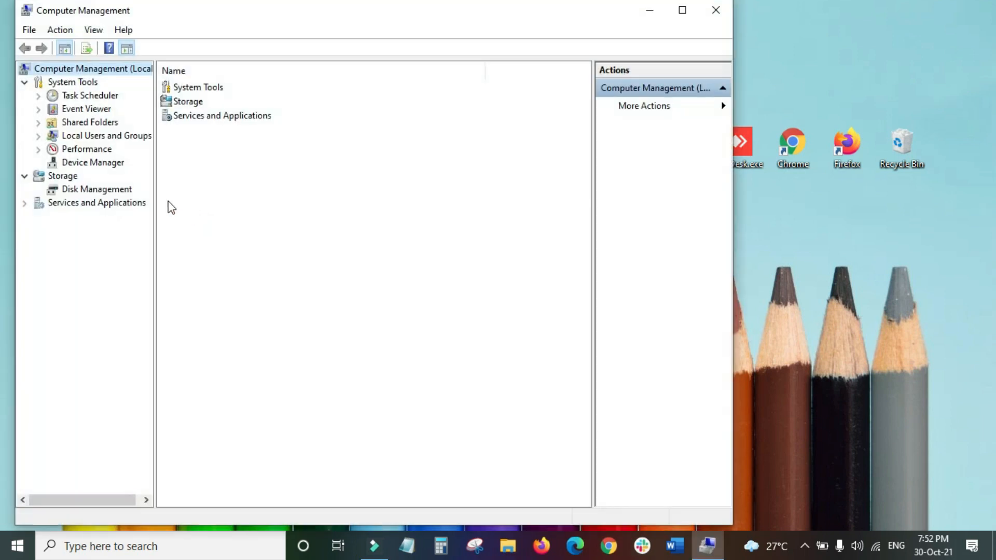
left_click(77, 162)
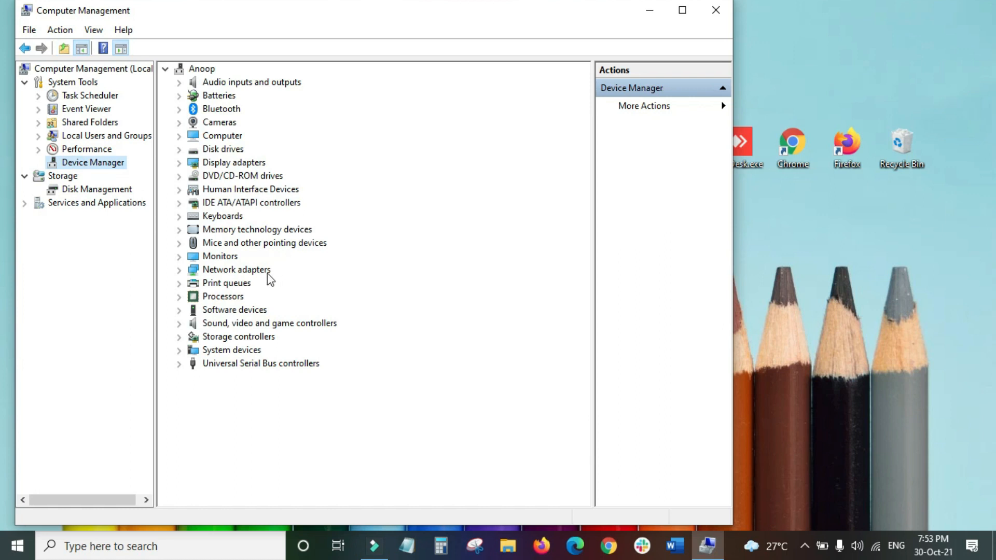
left_click(182, 272)
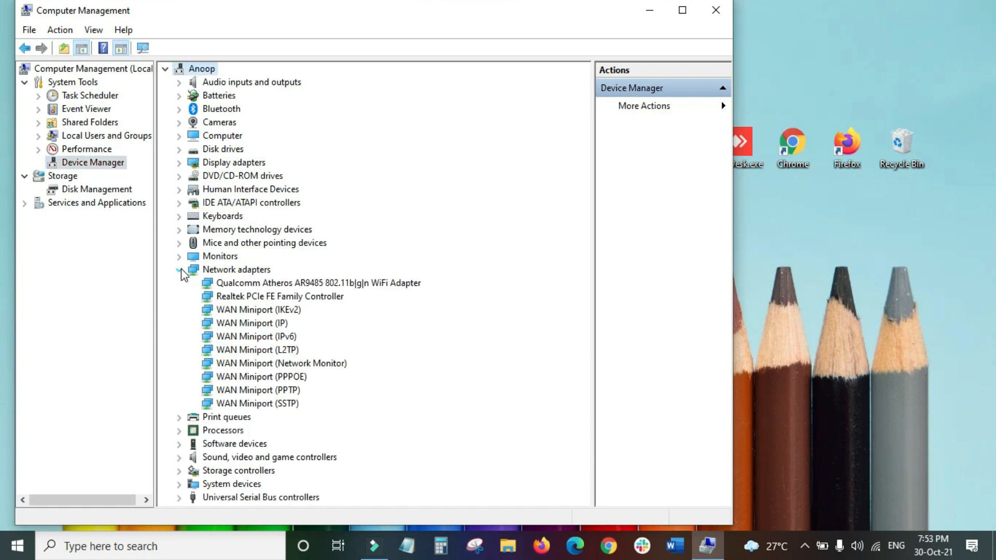
left_click(317, 287)
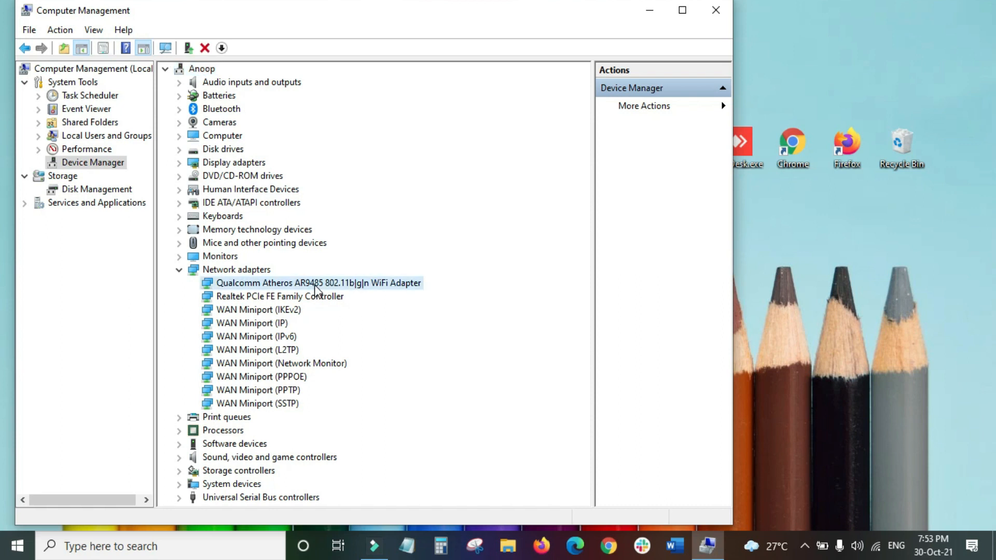
right_click(317, 283)
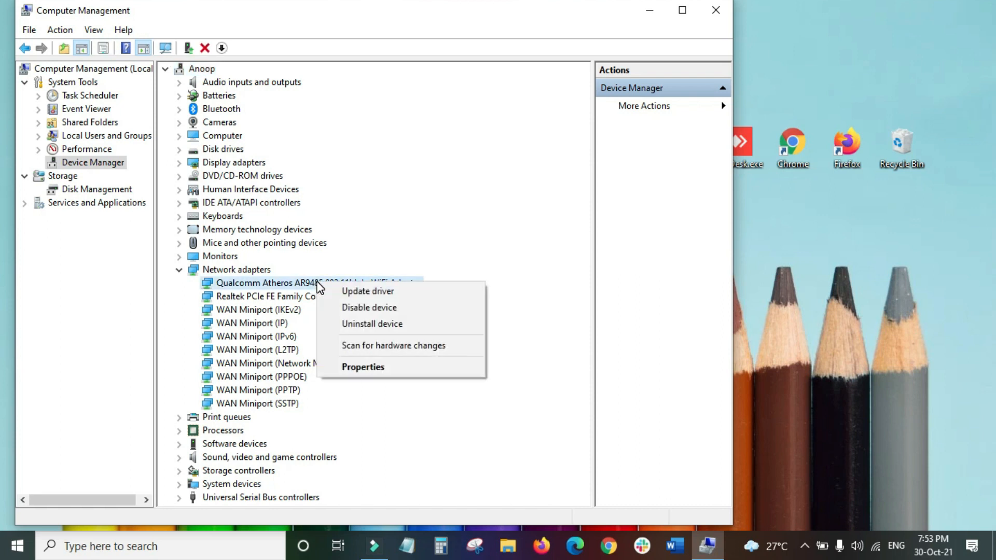
left_click(366, 326)
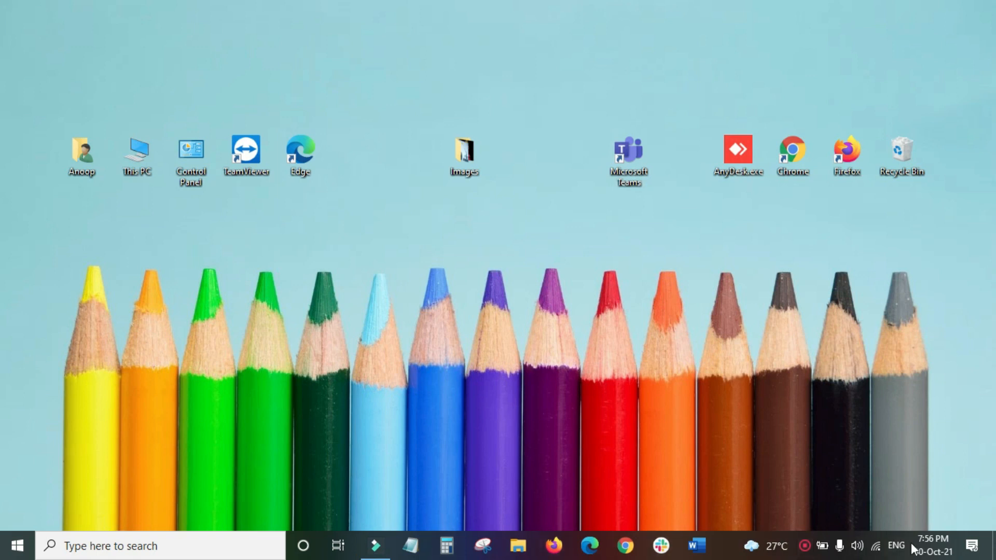
- Open the properties of the connected EponWifi 3 network, set its network profile to Private and close Settings
left_click(877, 551)
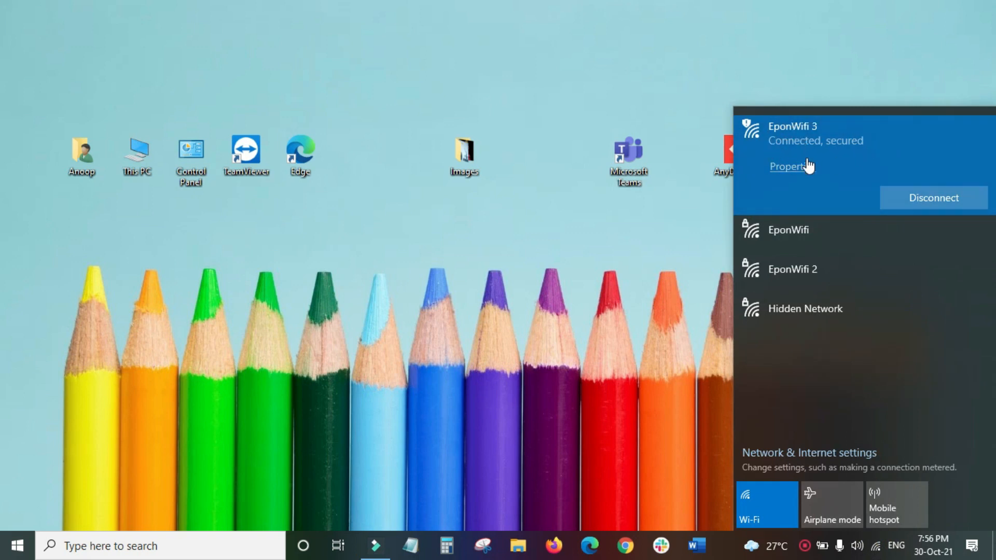
left_click(791, 167)
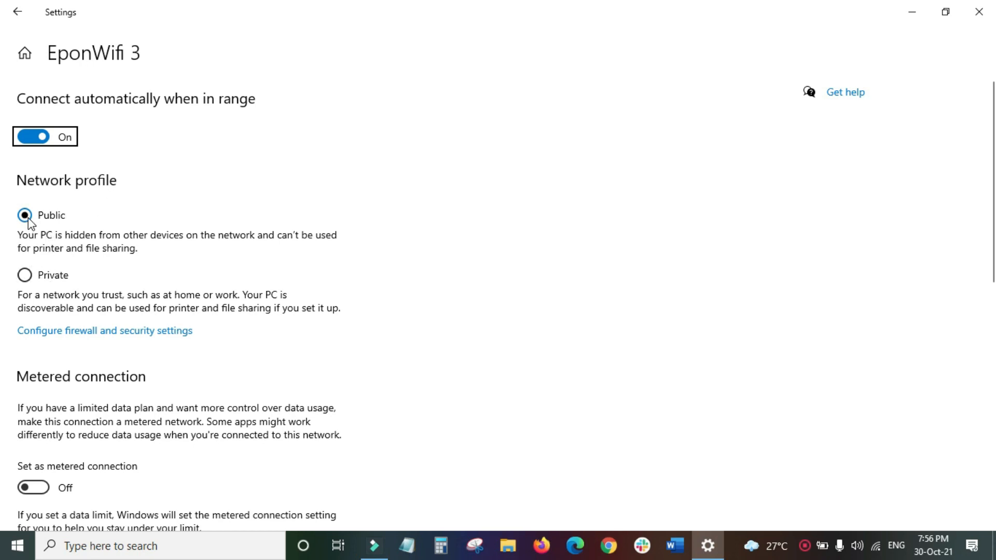
left_click(25, 275)
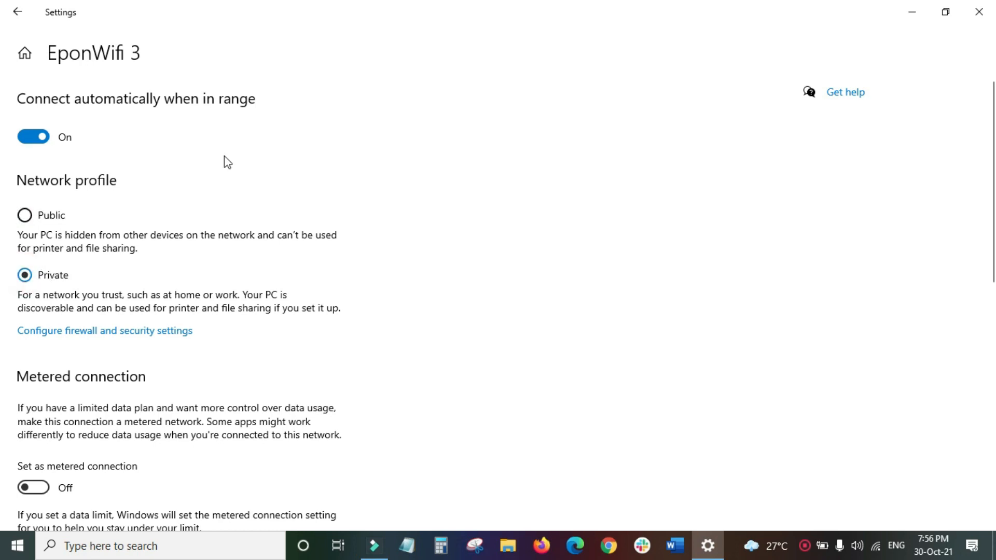
left_click(979, 12)
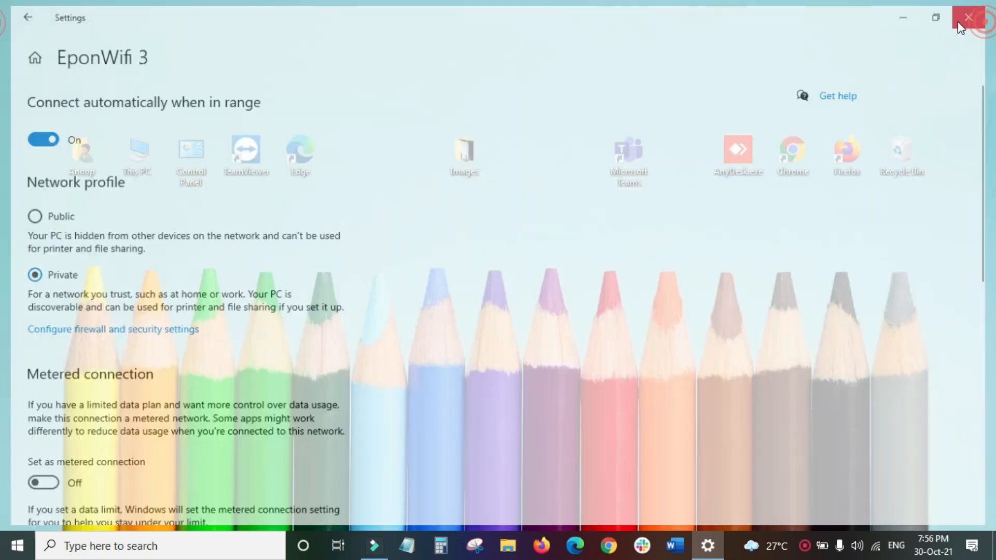
left_click(875, 546)
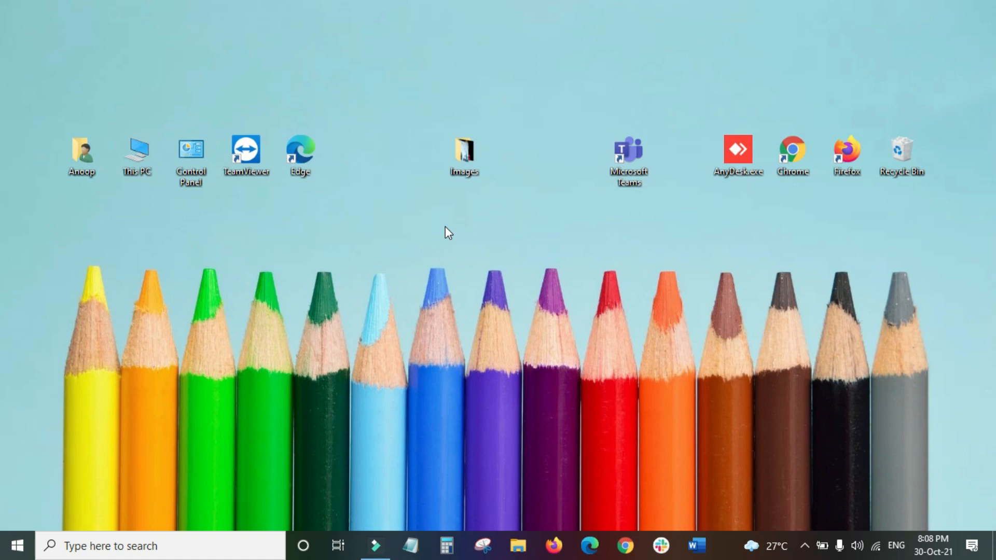
- Switch to Chrome, search Google for "hp laptop drivers" and open the Official HP Drivers and Software Download page
left_click(624, 547)
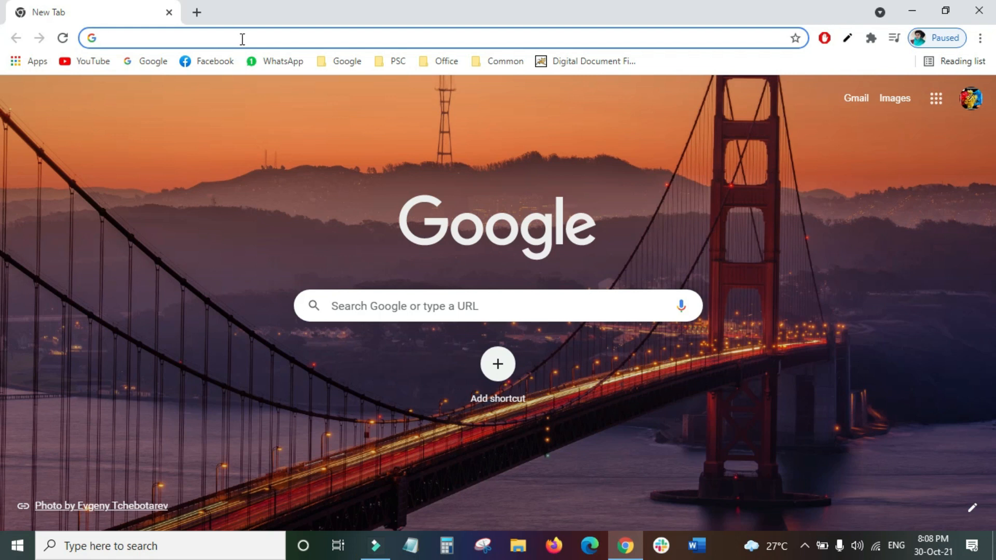
type("hp lap")
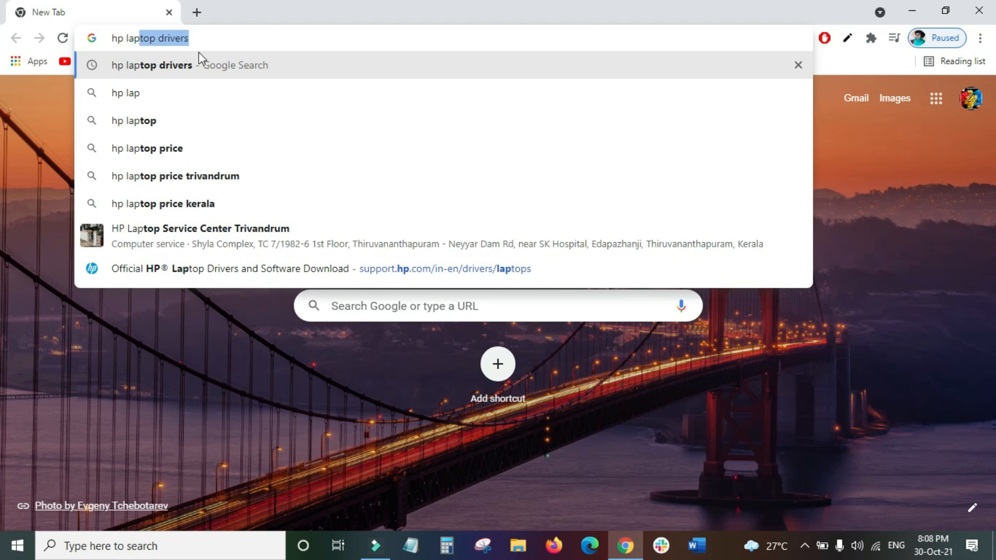
left_click(172, 70)
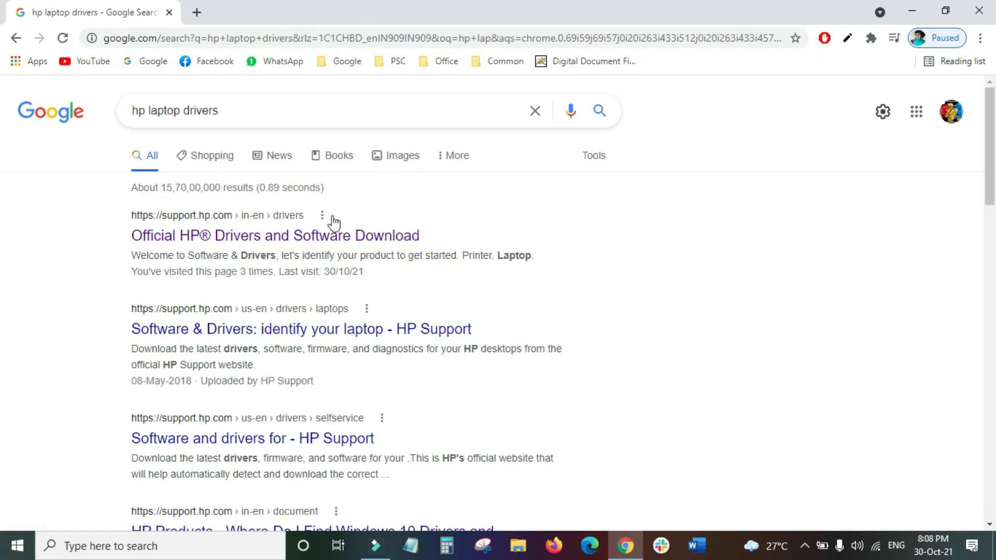
left_click(209, 238)
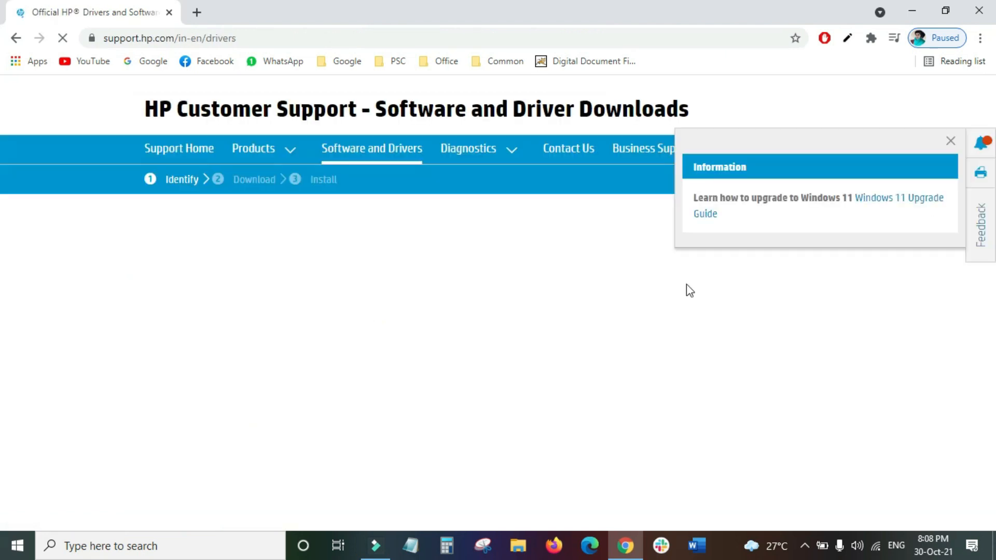
- Dismiss the Windows 11 notice, choose Laptop as the product type, go to the serial number entry and close the browser
left_click(952, 143)
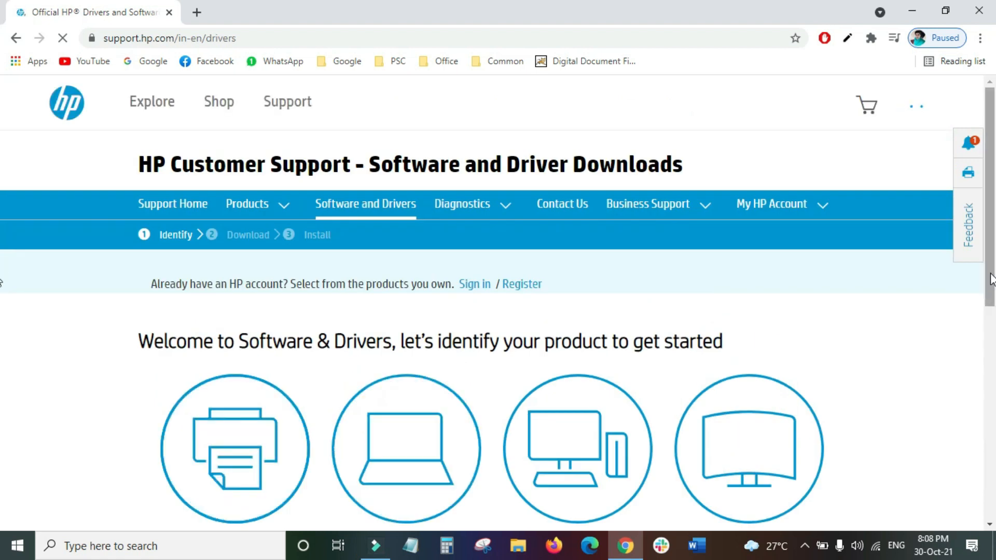
scroll(3, 269, "down", 3)
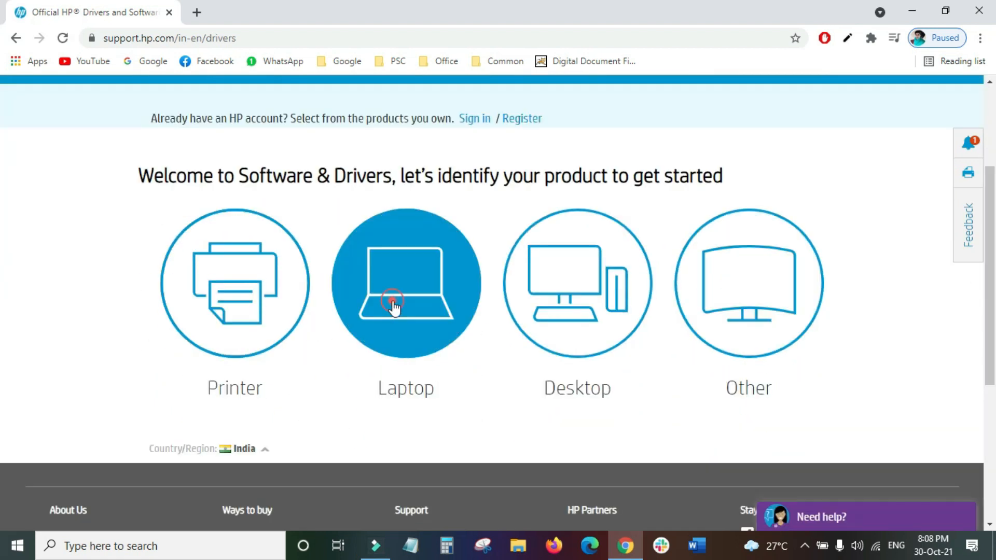
left_click(393, 304)
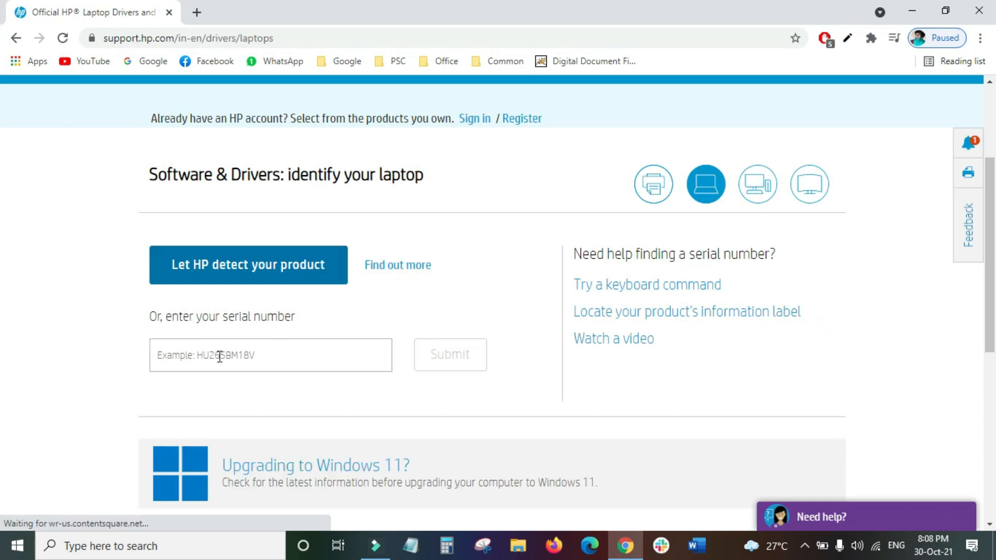
left_click(219, 356)
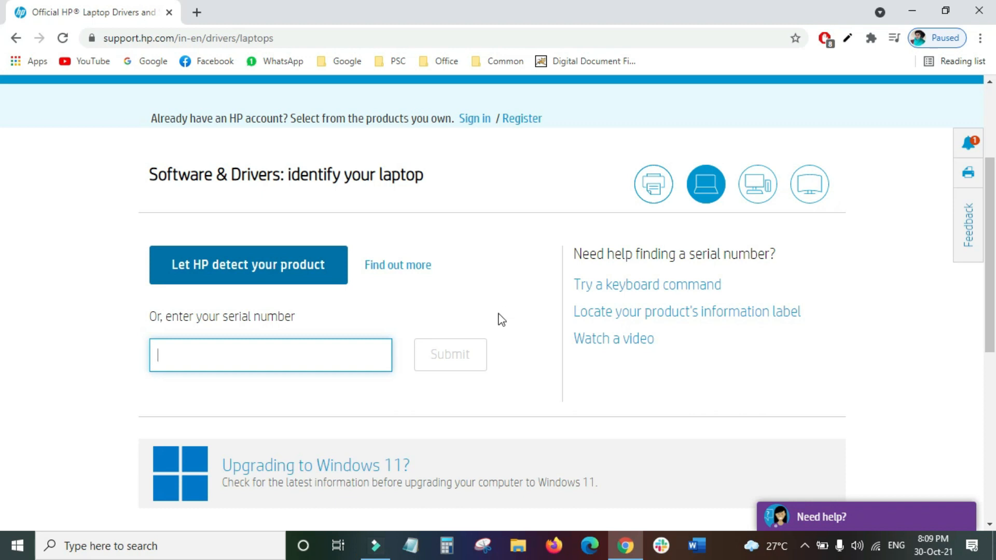
left_click(978, 11)
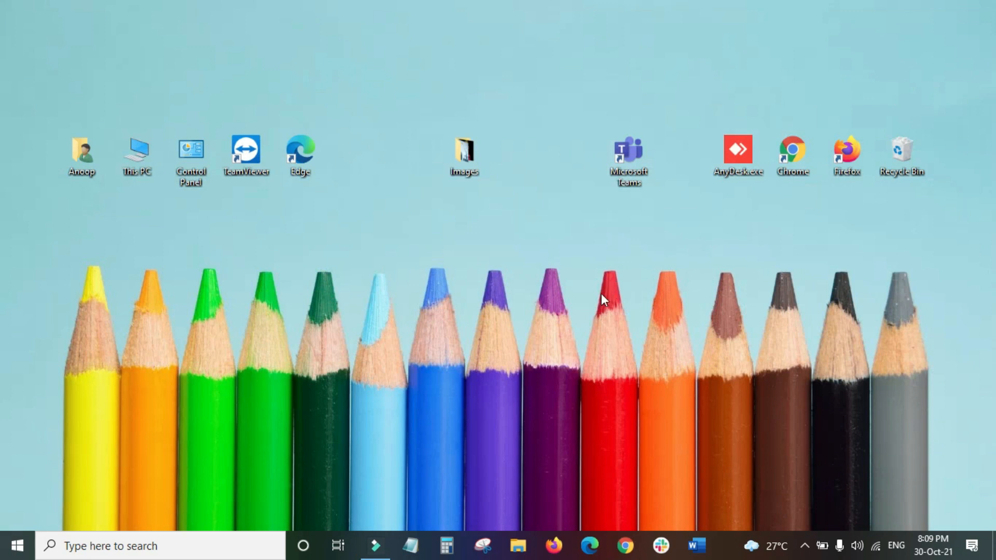